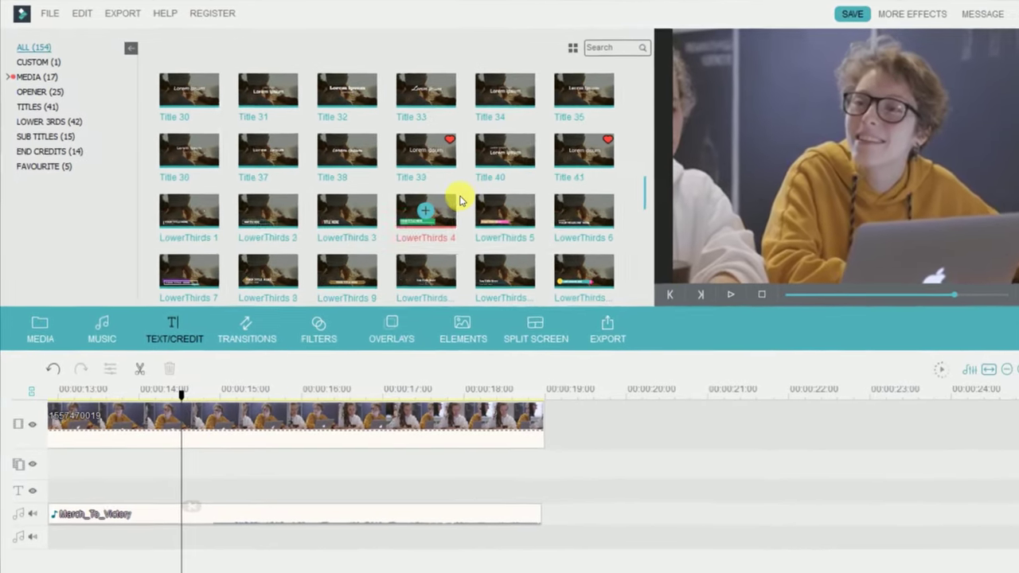
Add the Title 31 preset from the text library to the text track at 00:00:14.13.
mouse_move(444, 193)
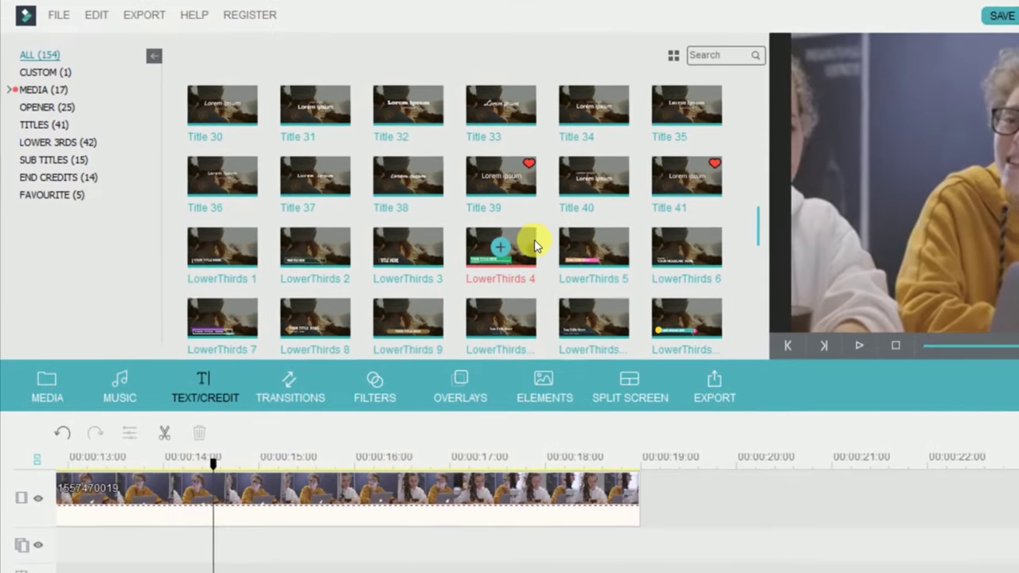
key(alt+e)
scroll(791, 255, down, 3)
scroll(831, 285, down, 1)
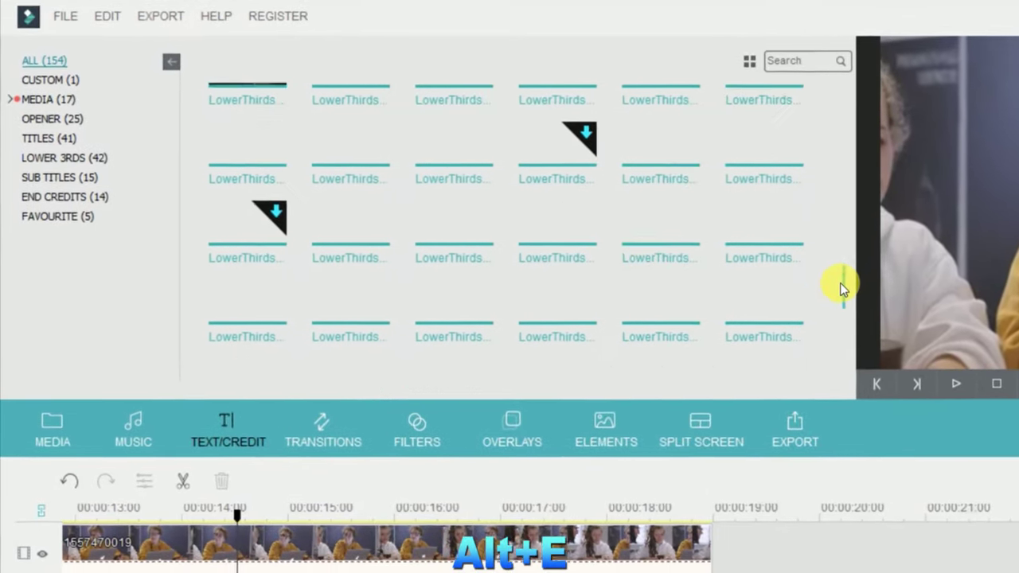
scroll(834, 279, up, 2)
scroll(858, 272, up, 1)
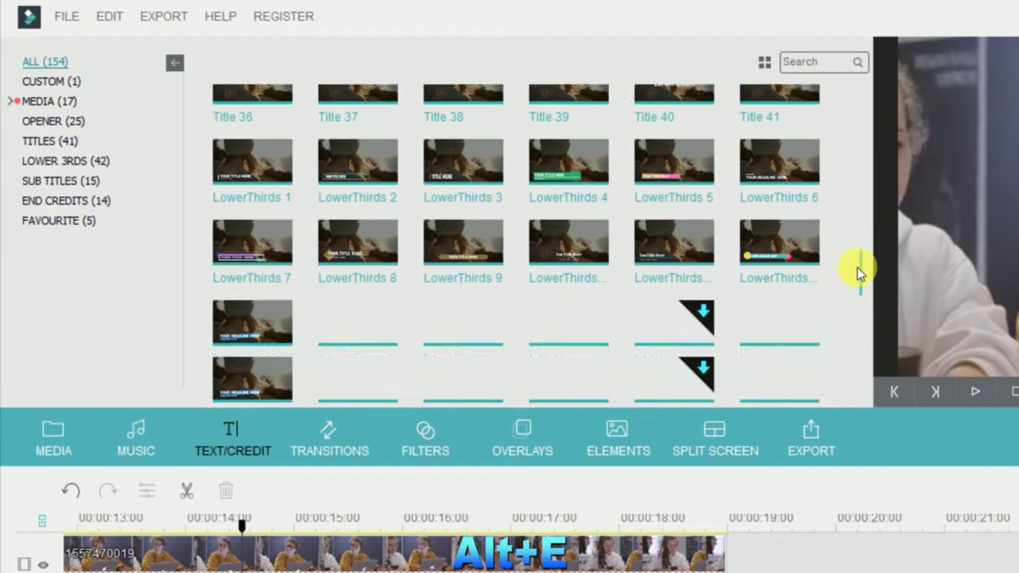
scroll(860, 262, up, 1)
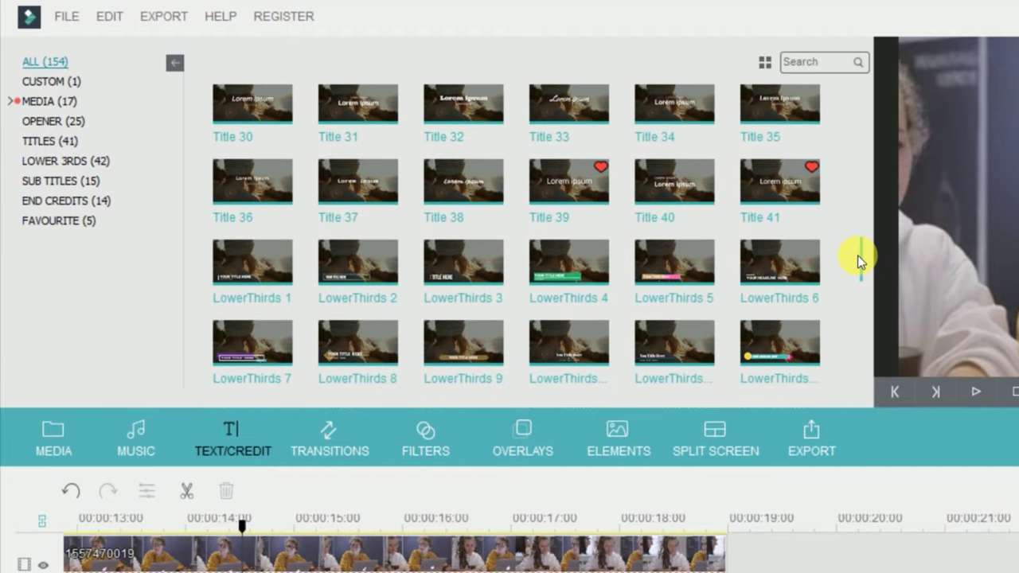
scroll(860, 262, up, 1)
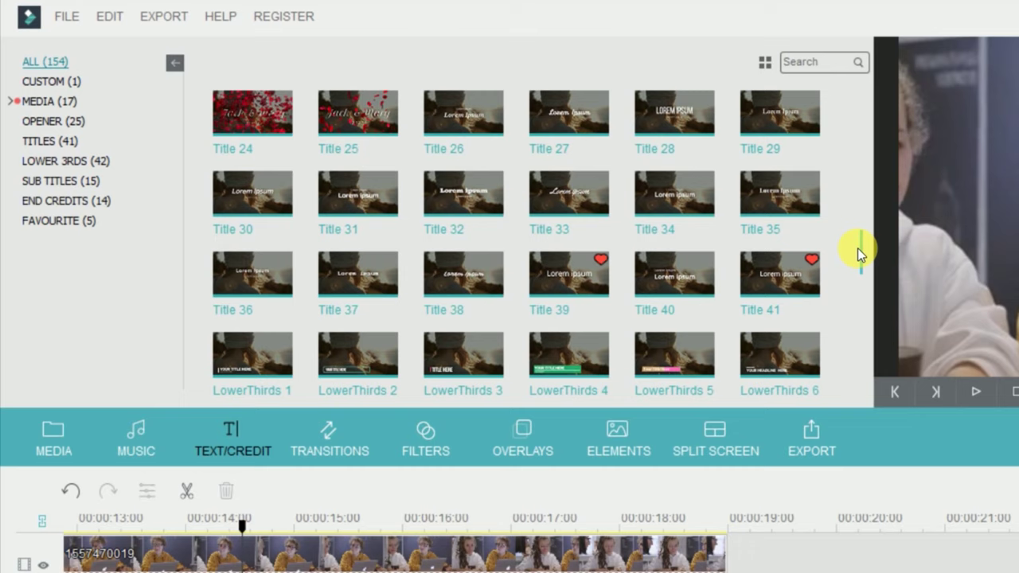
click(356, 197)
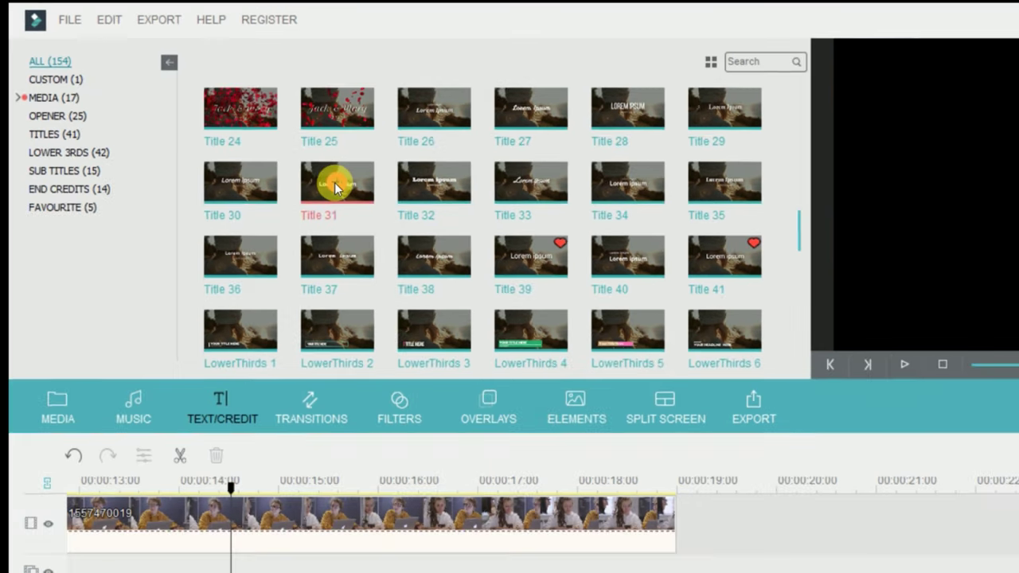
double_click(336, 187)
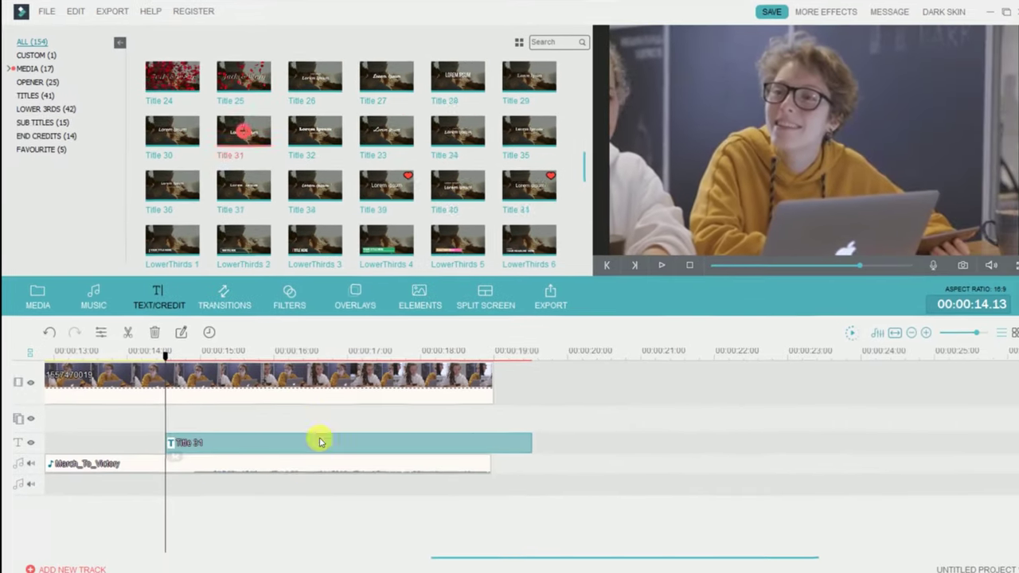
Shorten the Title 31 clip to end at about 17 seconds and play it back from its start.
mouse_move(299, 442)
mouse_down()
mouse_move(276, 446)
mouse_move(302, 438)
mouse_up()
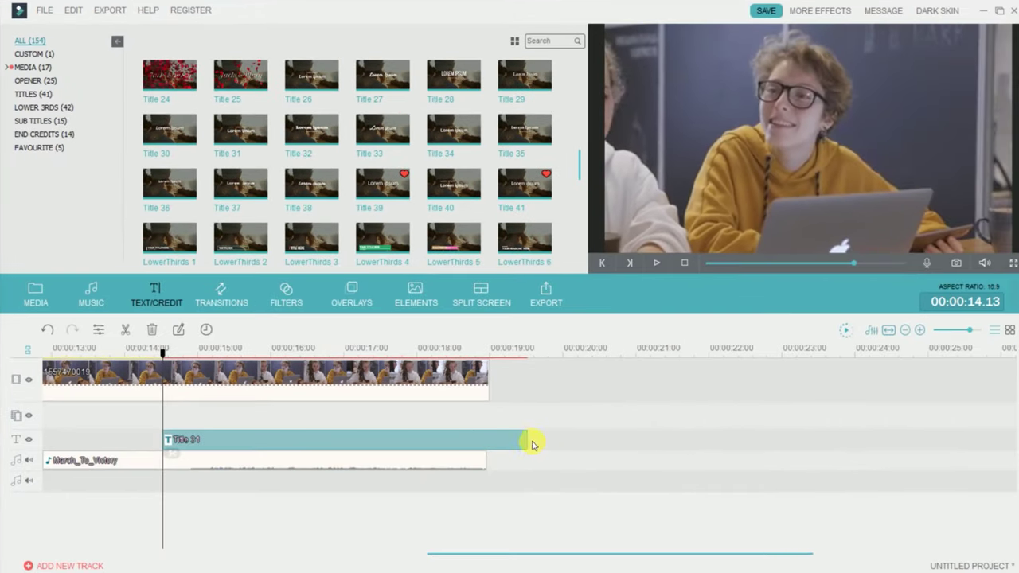
drag(526, 439, 352, 440)
drag(353, 353, 168, 398)
key(space)
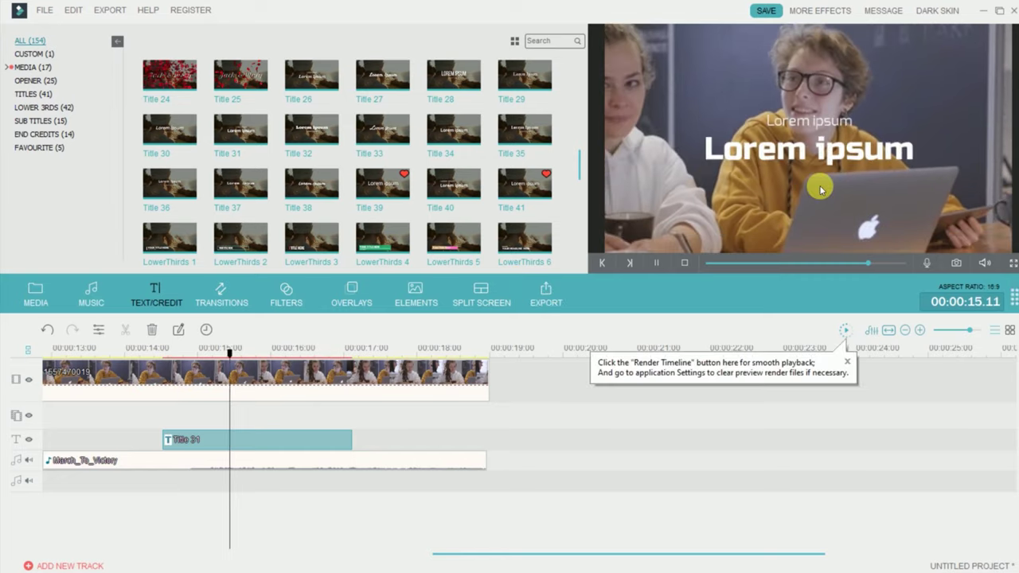
key(space)
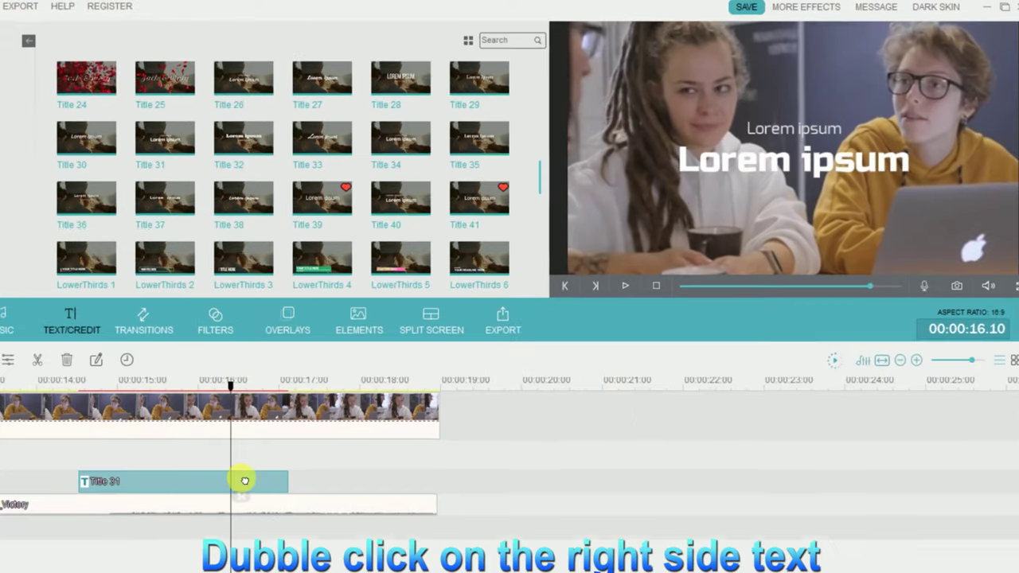
Open the Title 31 clip for text editing and replace its smaller upper line with "TEXT".
double_click(307, 436)
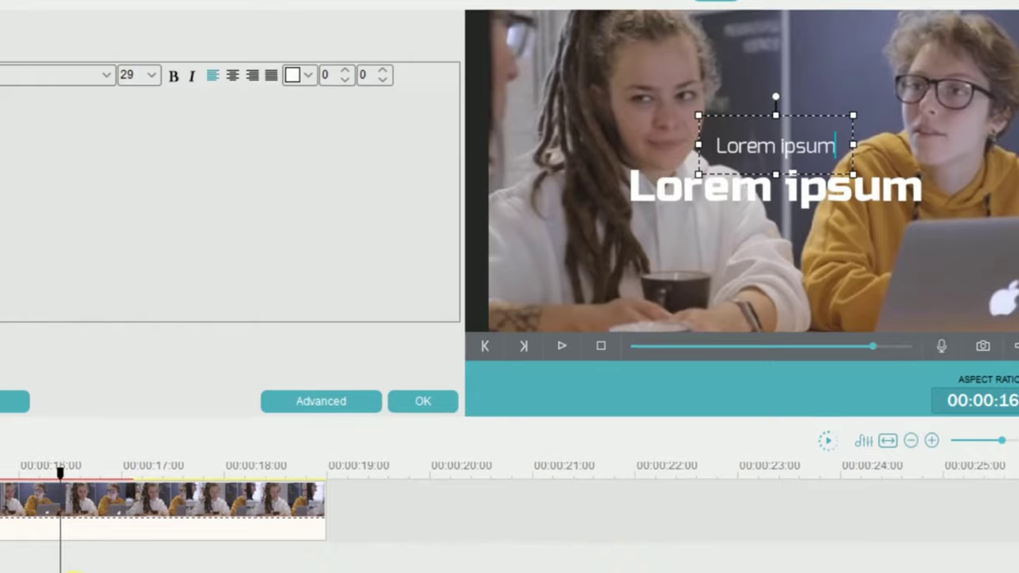
right_click(102, 570)
click(221, 94)
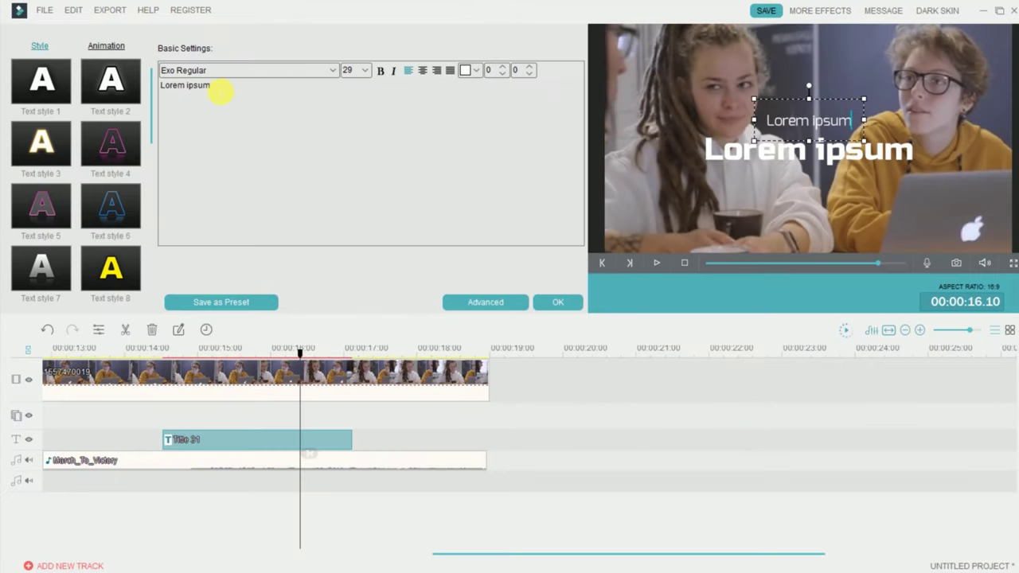
key(BackSpace)
key(BackSpace)
key(BackSpace)
key(BackSpace)
key(BackSpace)
key(BackSpace)
key(BackSpace)
key(BackSpace)
key(BackSpace)
key(BackSpace)
key(BackSpace)
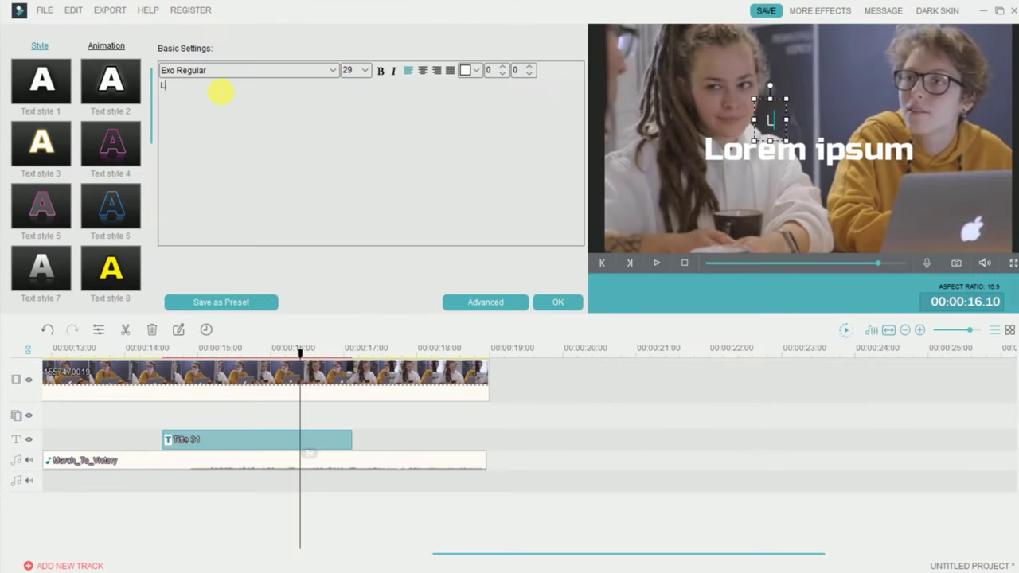
text(text)
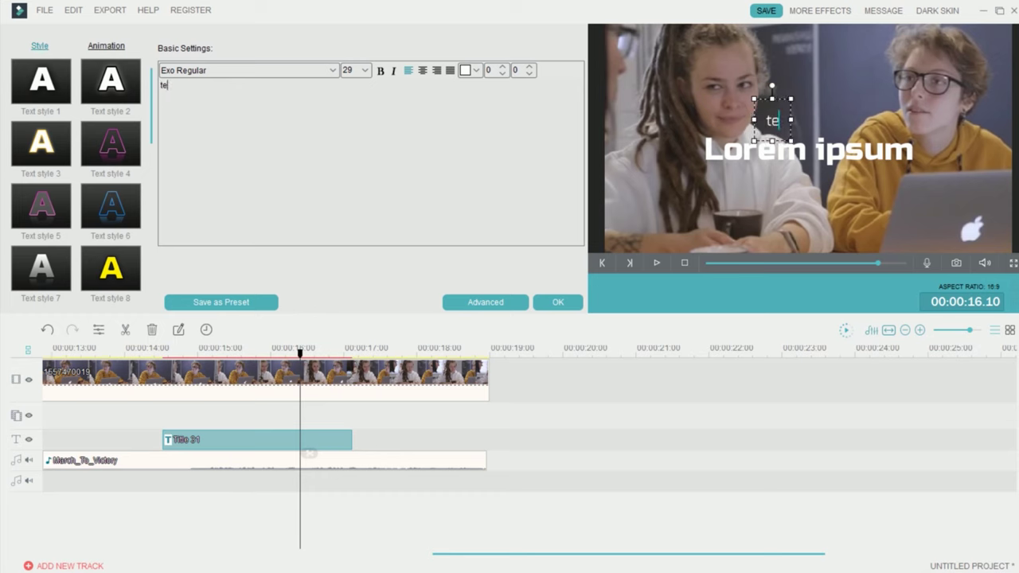
key(BackSpace)
key(BackSpace)
key(BackSpace)
key(BackSpace)
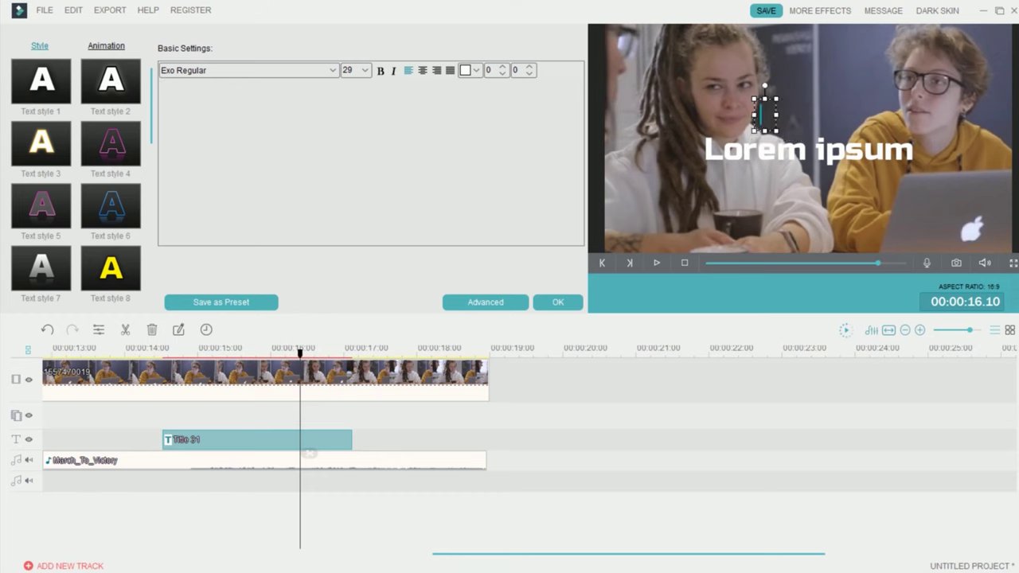
text(TEXT)
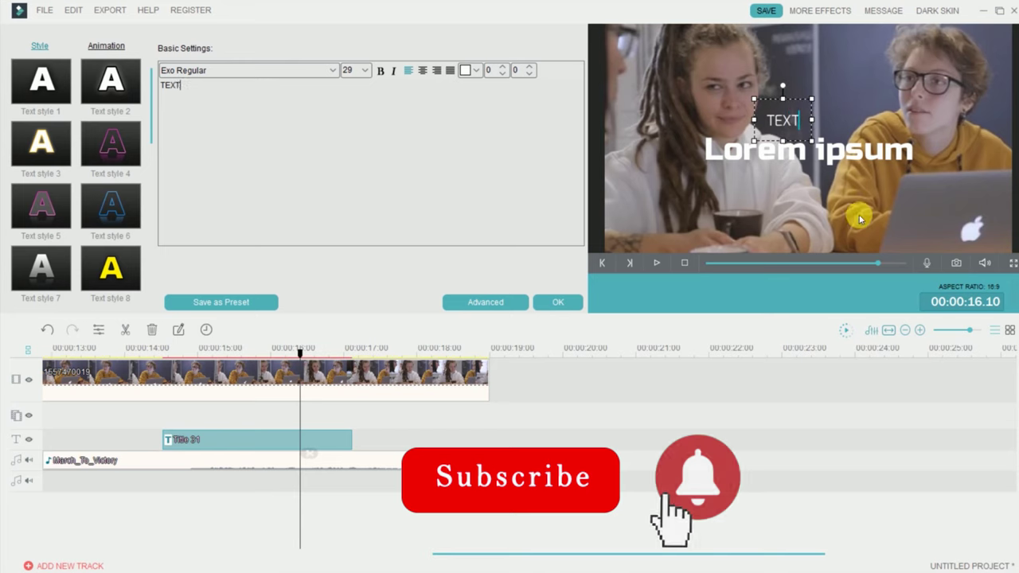
Replace the title's larger lower line with "Animation".
click(828, 144)
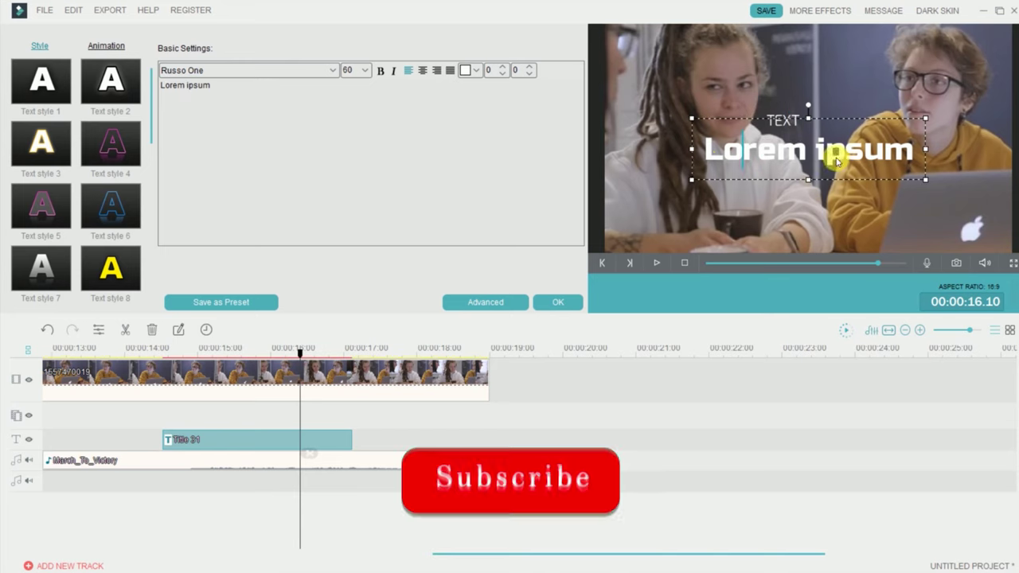
key(BackSpace)
key(BackSpace)
key(BackSpace)
key(BackSpace)
key(BackSpace)
key(BackSpace)
key(BackSpace)
key(BackSpace)
key(BackSpace)
key(BackSpace)
key(BackSpace)
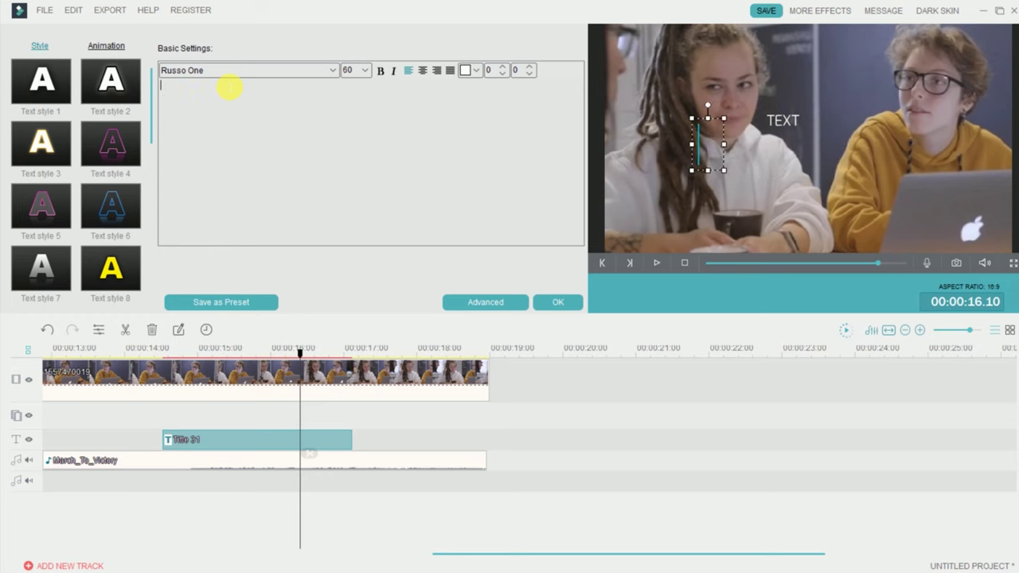
text(Anima)
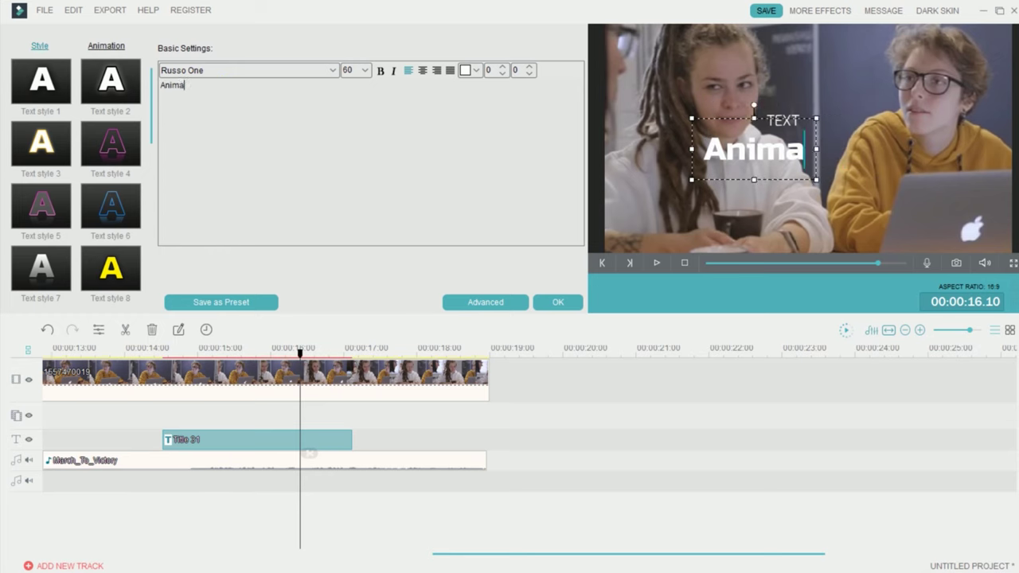
text(tion)
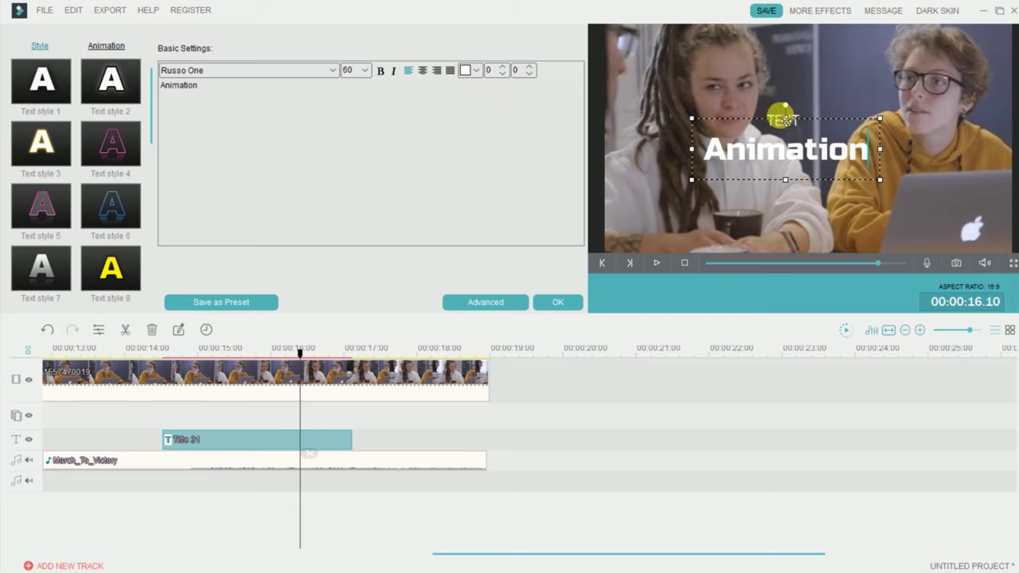
Move the Animation line slightly right and down in the preview, clear of the TEXT line.
click(773, 64)
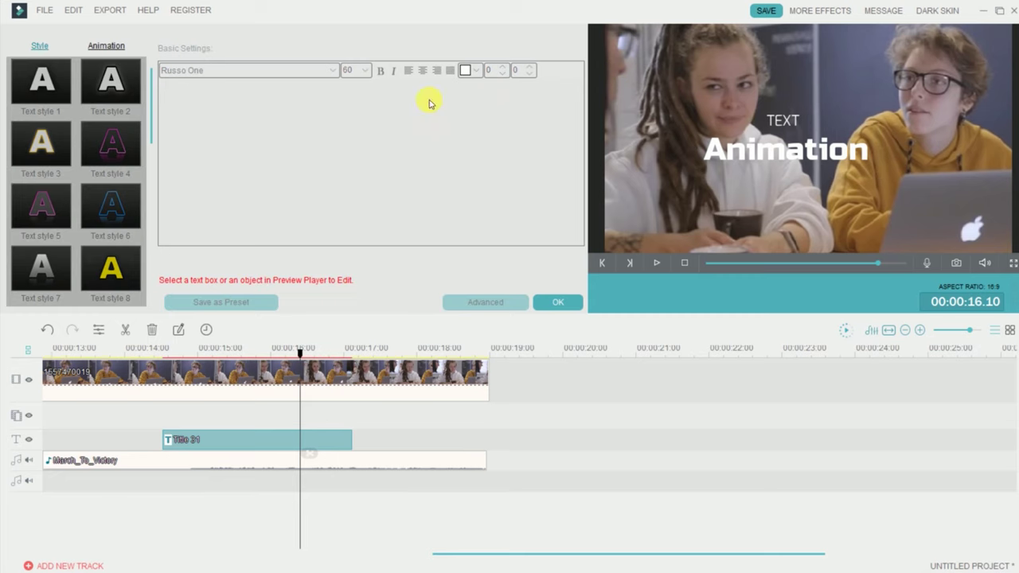
click(776, 130)
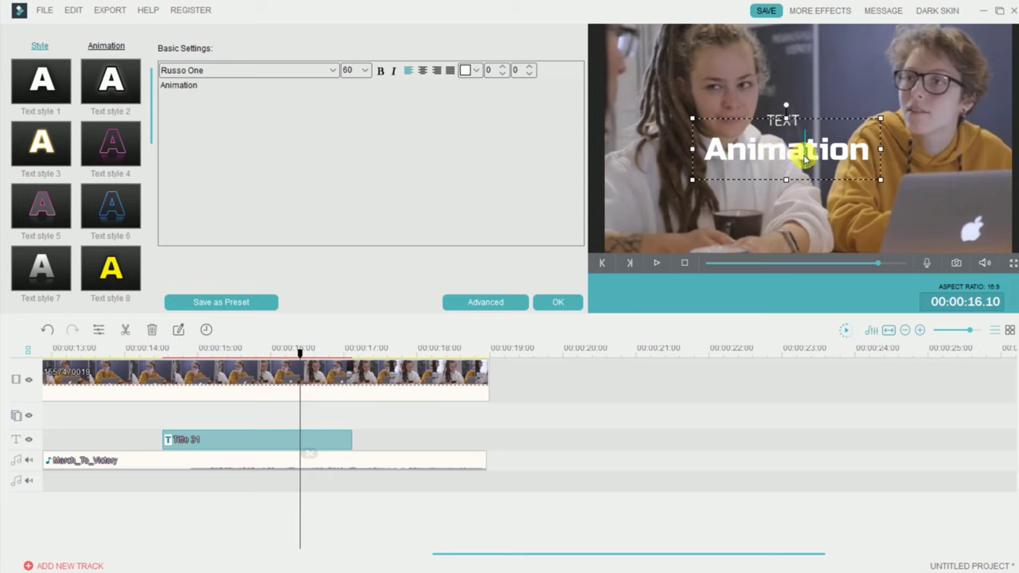
drag(784, 118, 807, 120)
click(774, 103)
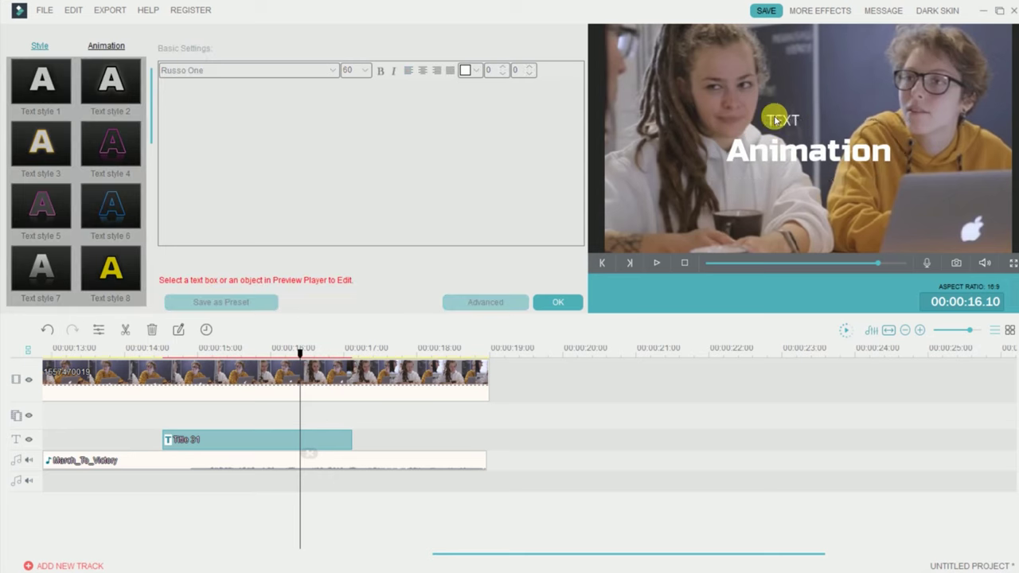
drag(784, 121, 777, 163)
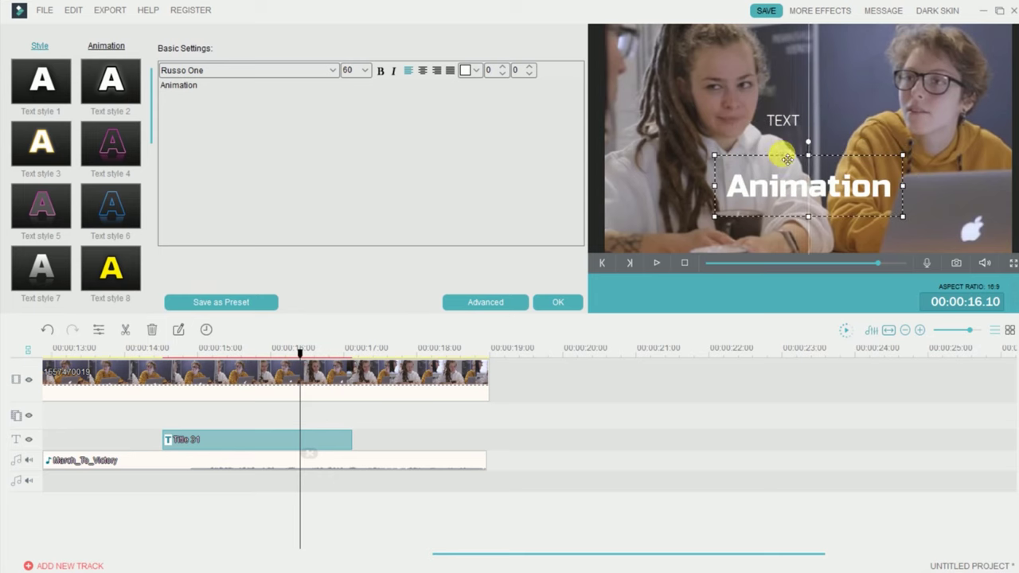
Move the TEXT line down and right so it sits centred above the Animation line.
click(791, 93)
click(785, 123)
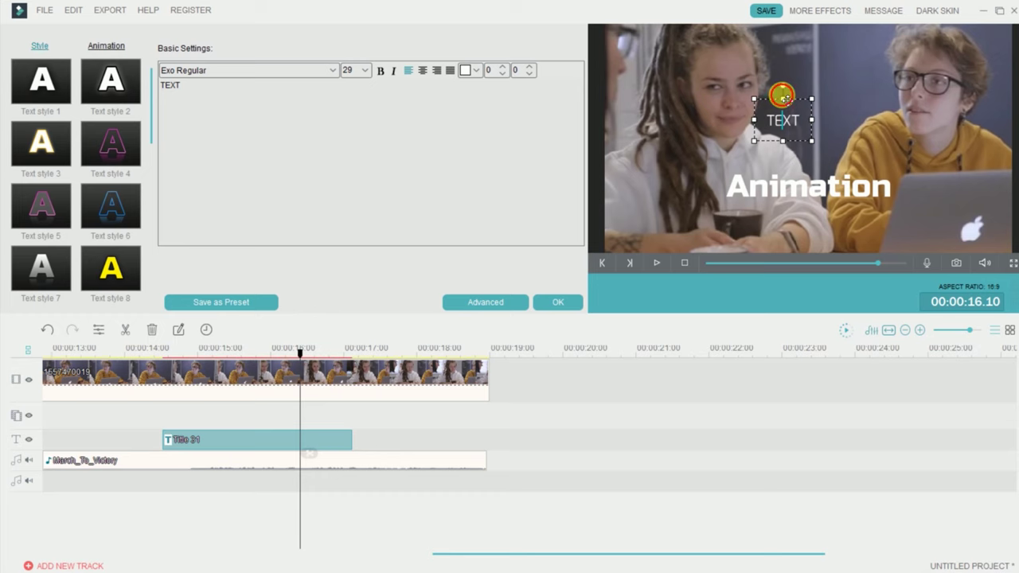
drag(791, 101, 811, 123)
Move the Animation line up so it sits closely beneath the TEXT line.
click(800, 191)
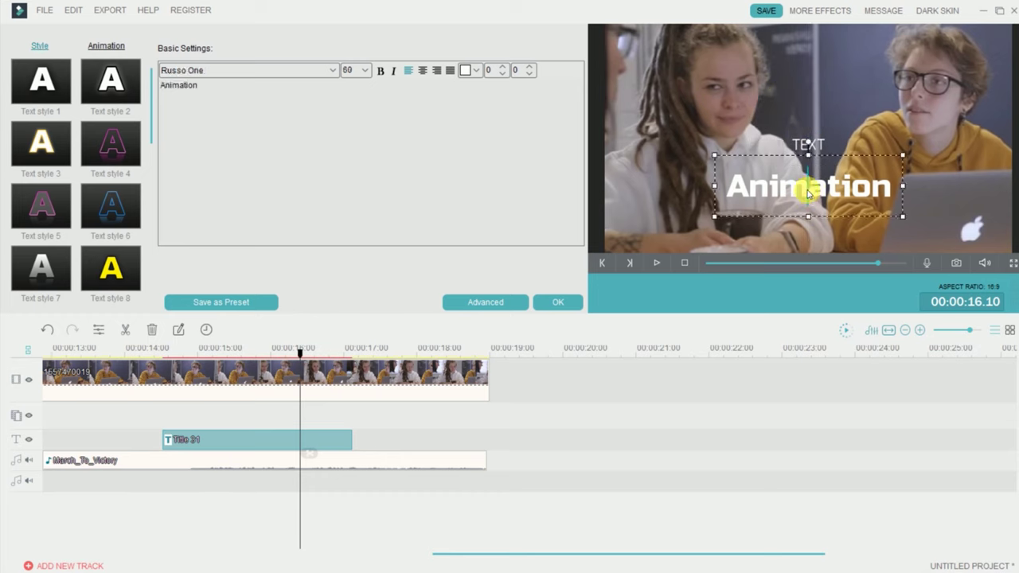
drag(808, 150, 808, 140)
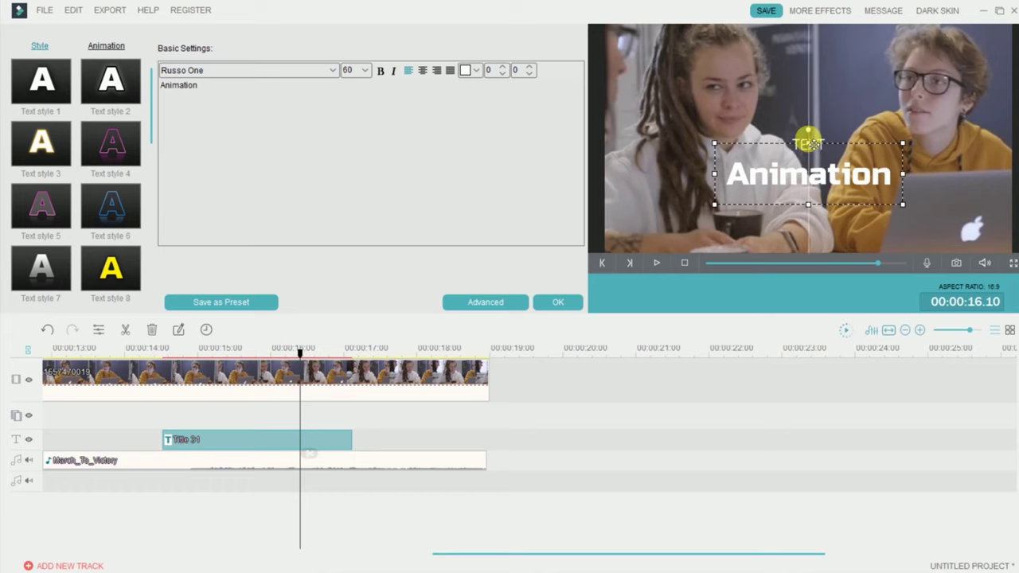
click(788, 89)
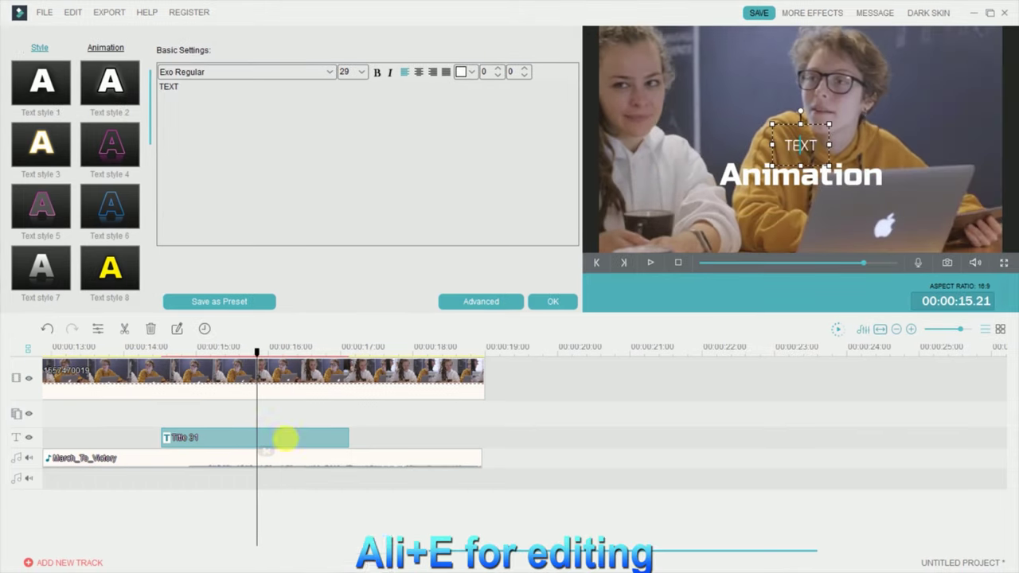
Open the title clip's advanced text settings for a look and close them without making changes.
right_click(286, 440)
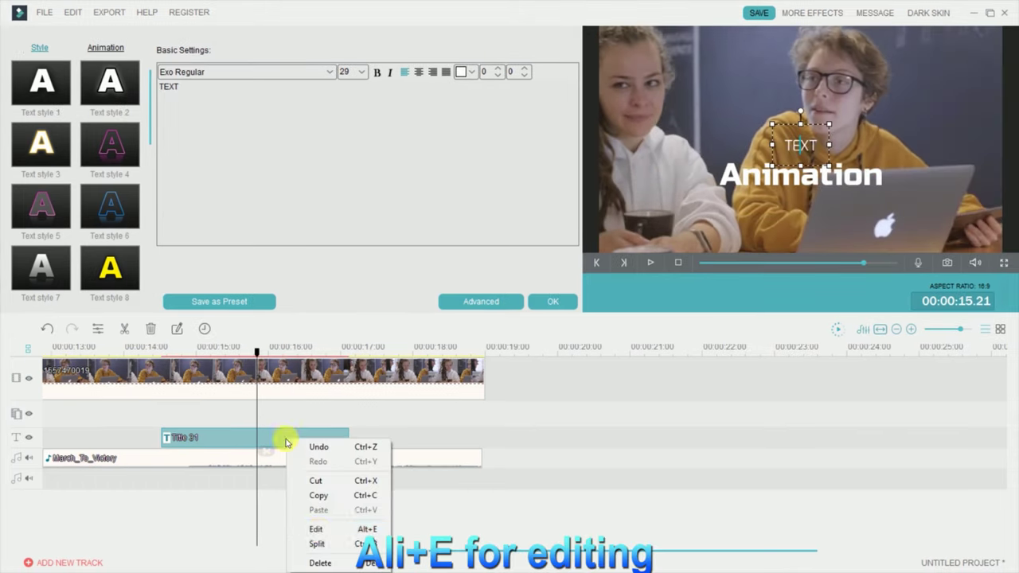
click(319, 529)
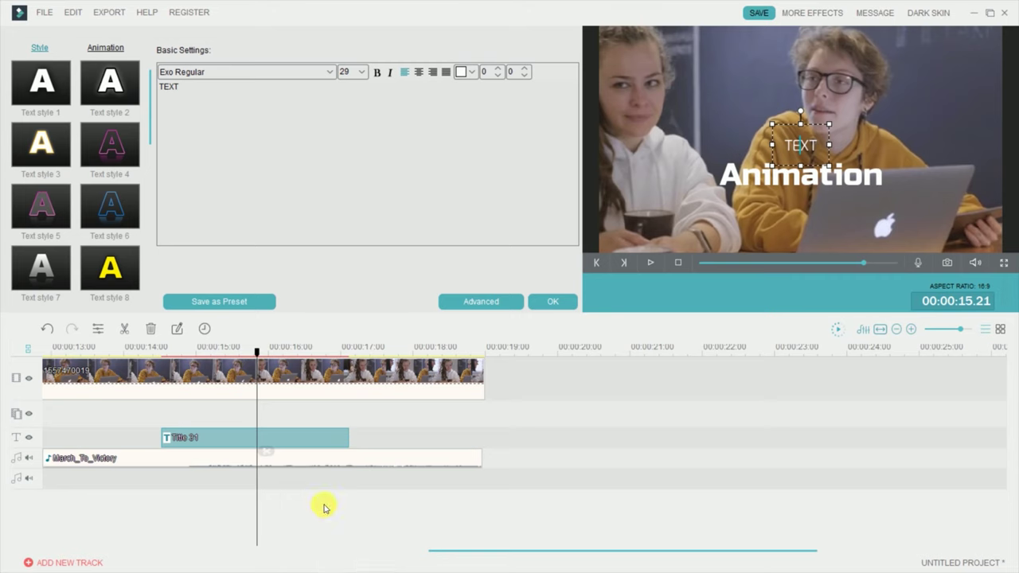
click(478, 303)
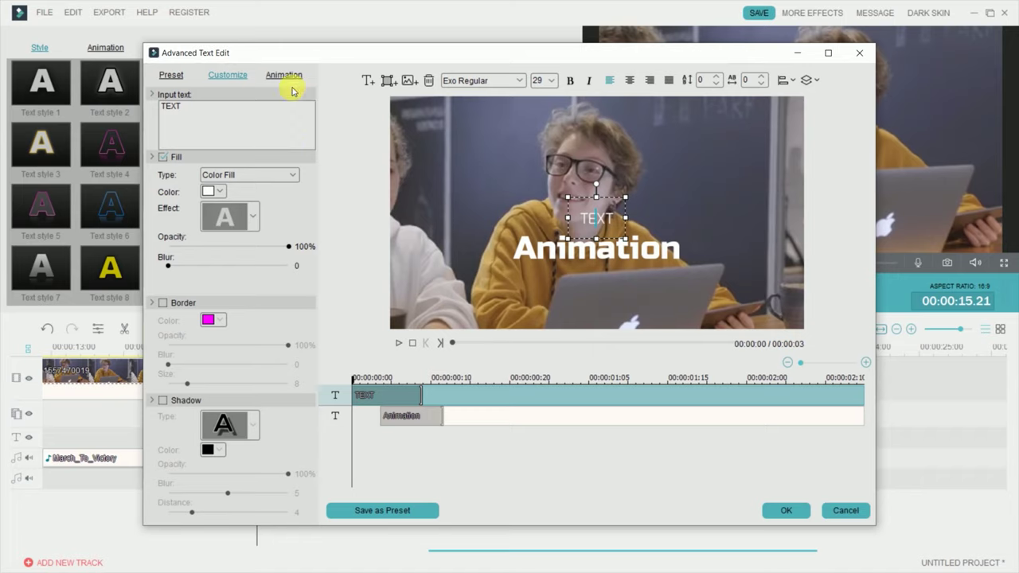
click(840, 514)
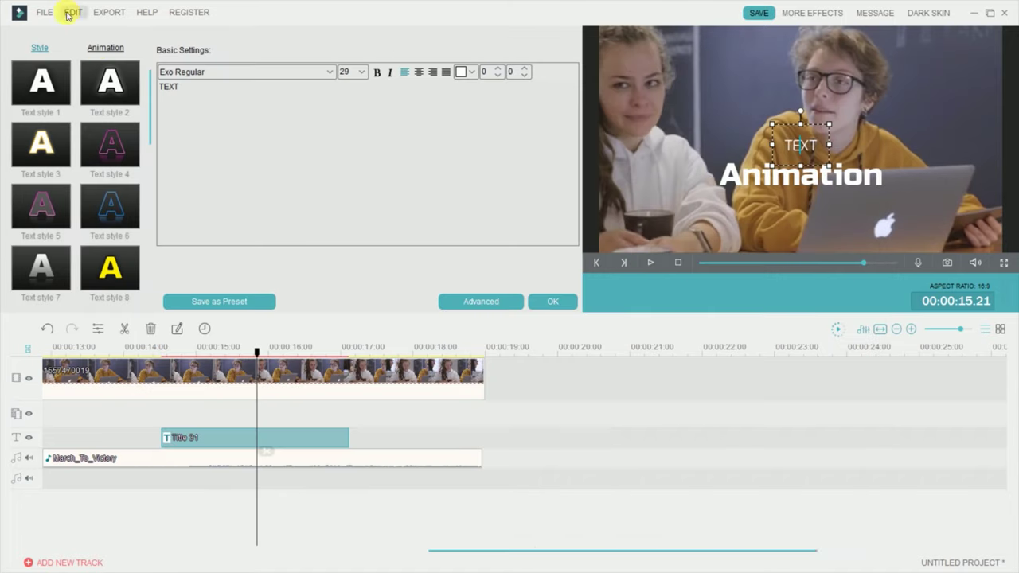
Apply the Drop animation preset to the TEXT line and confirm the title edit.
click(95, 50)
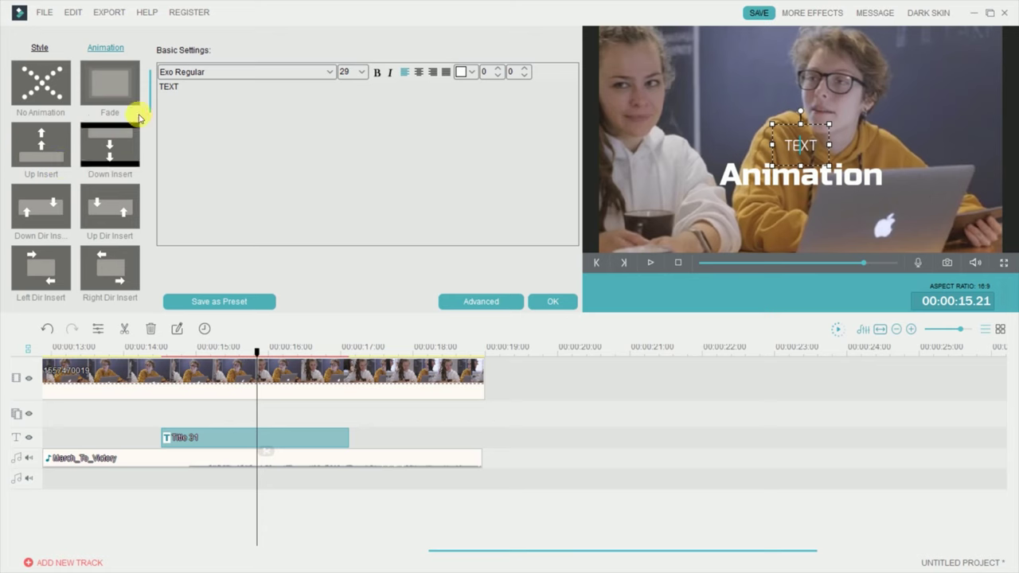
drag(151, 102, 151, 137)
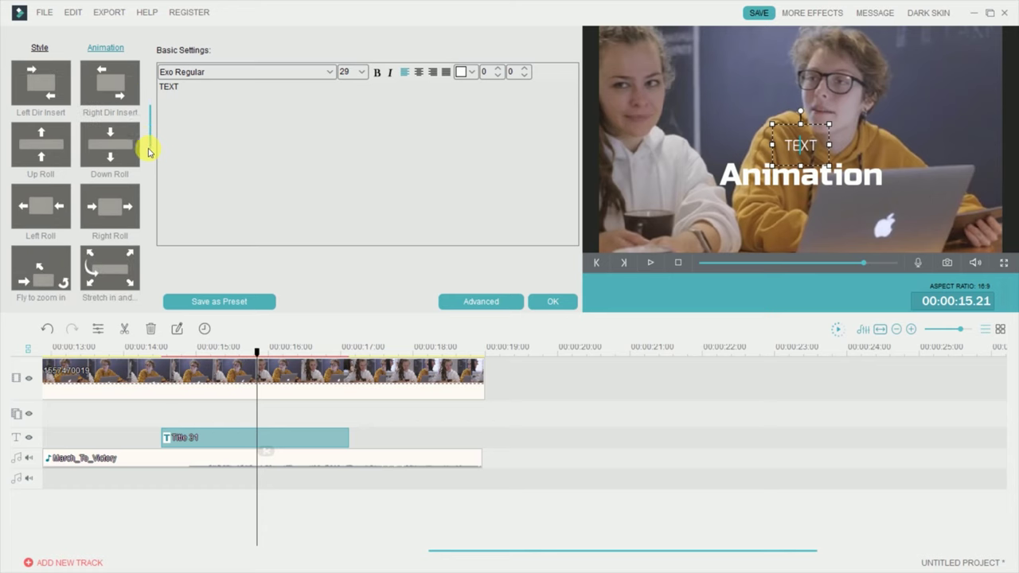
drag(148, 152, 148, 163)
scroll(148, 183, down, 3)
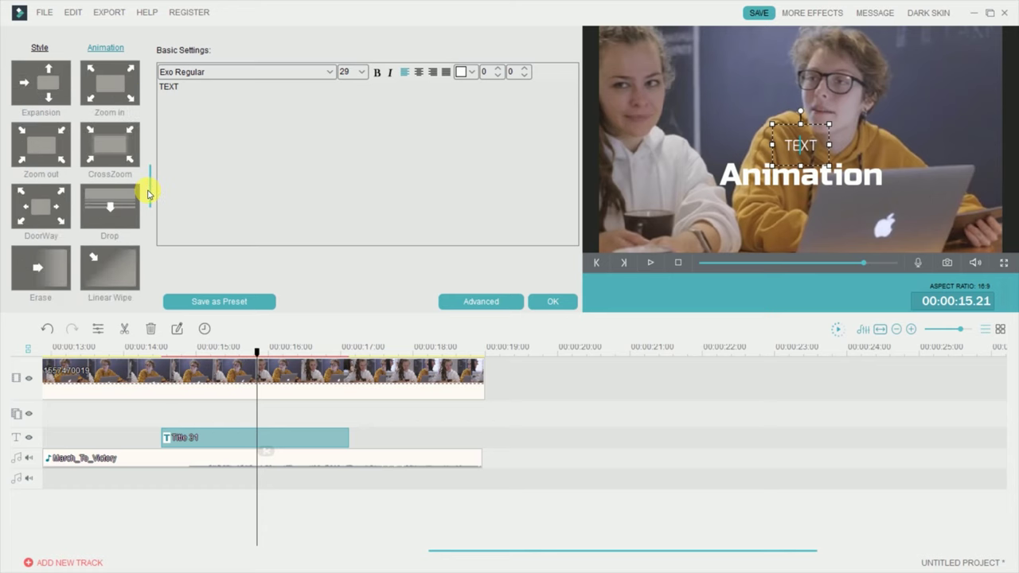
double_click(101, 204)
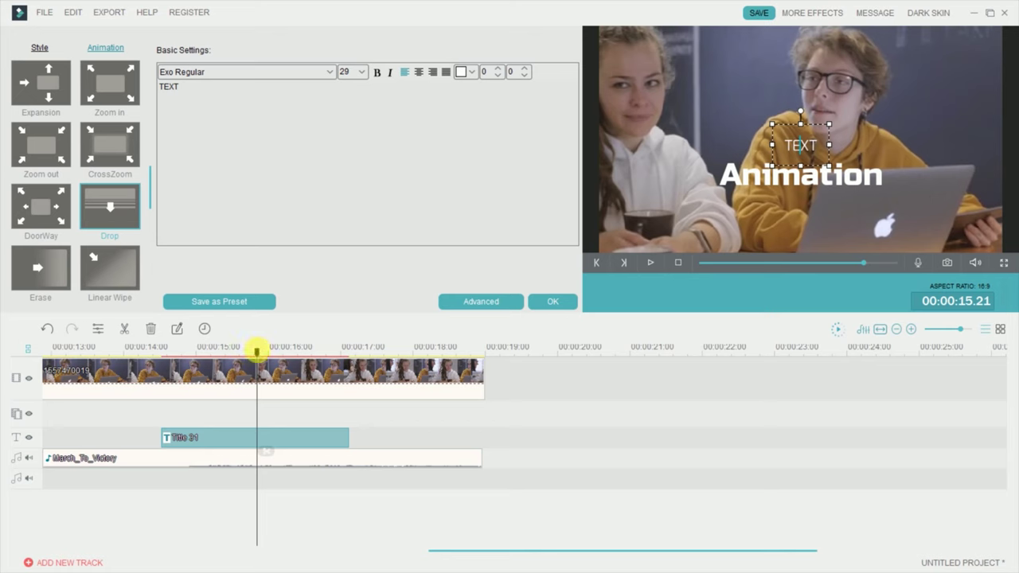
click(235, 350)
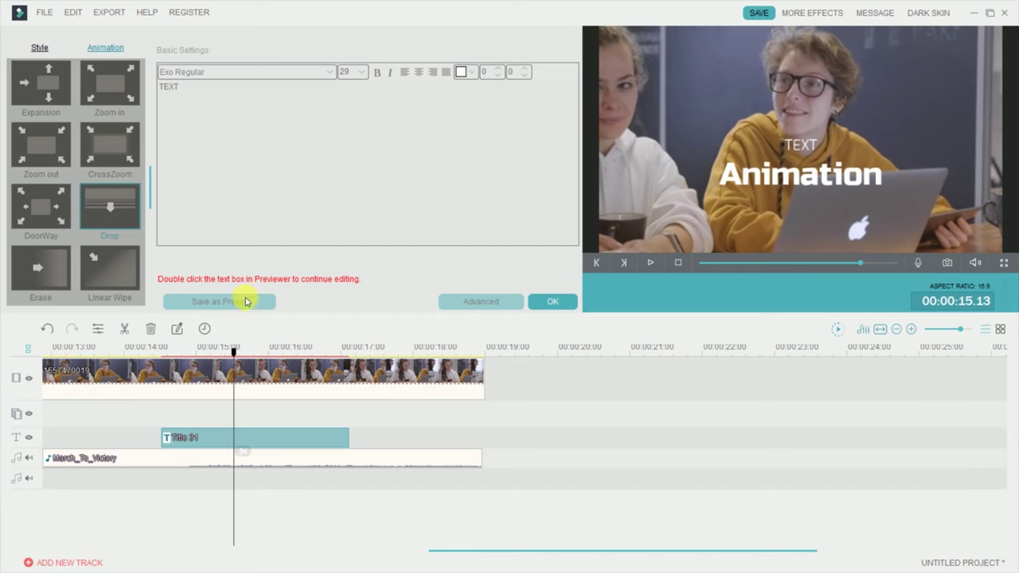
click(546, 304)
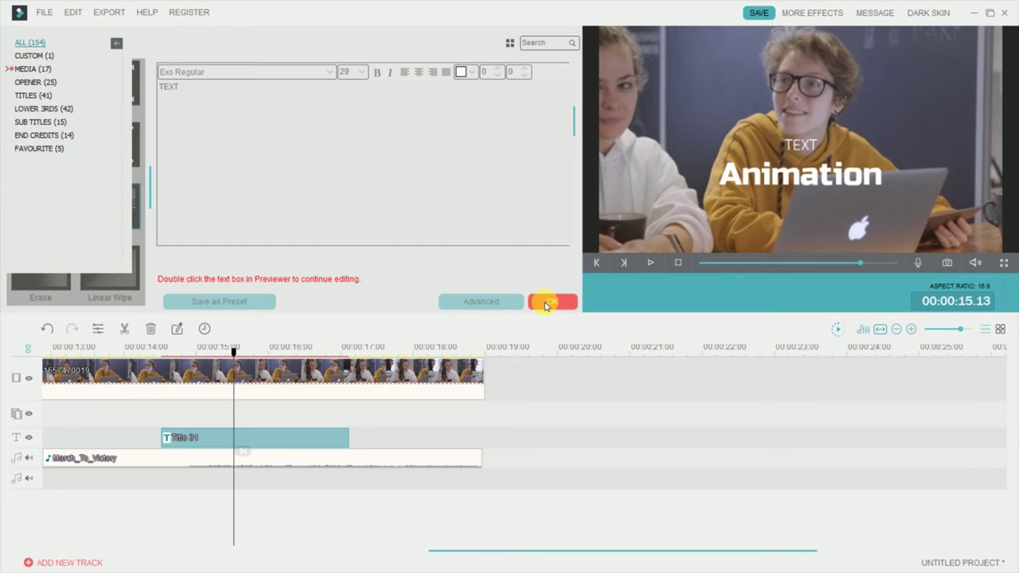
Play back the title from its start, and shift the Title 31 clip along its track to end with the video clip.
drag(234, 350, 173, 387)
key(space)
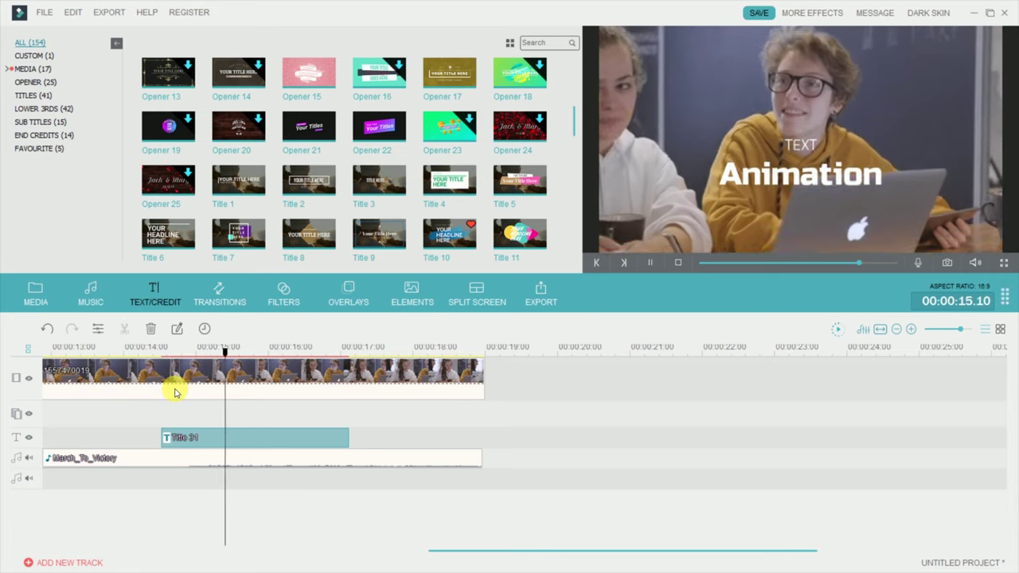
key(space)
drag(254, 439, 379, 447)
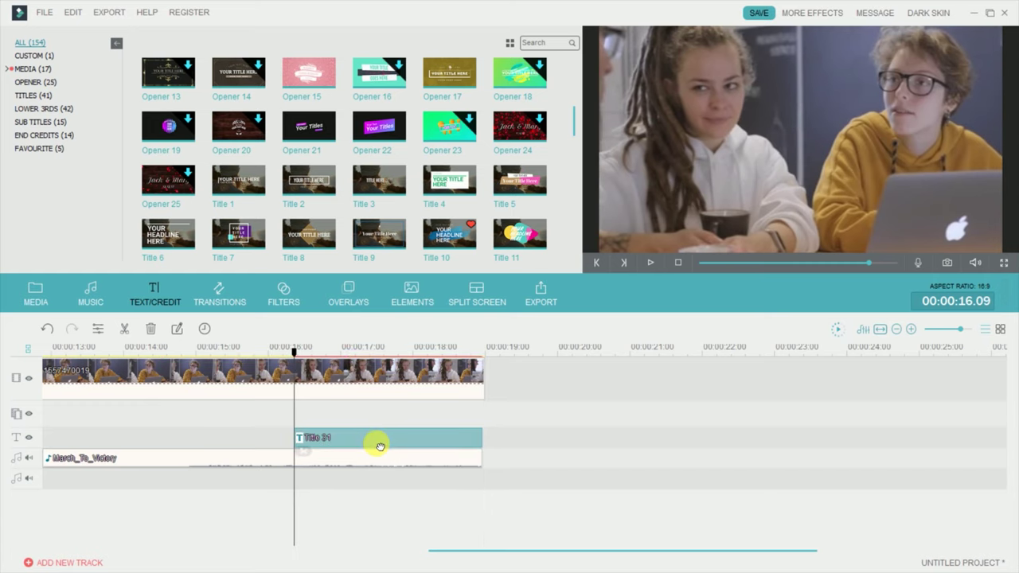
Apply the Right Roll animation to the Animation line in the advanced text settings and confirm.
key(alt+e)
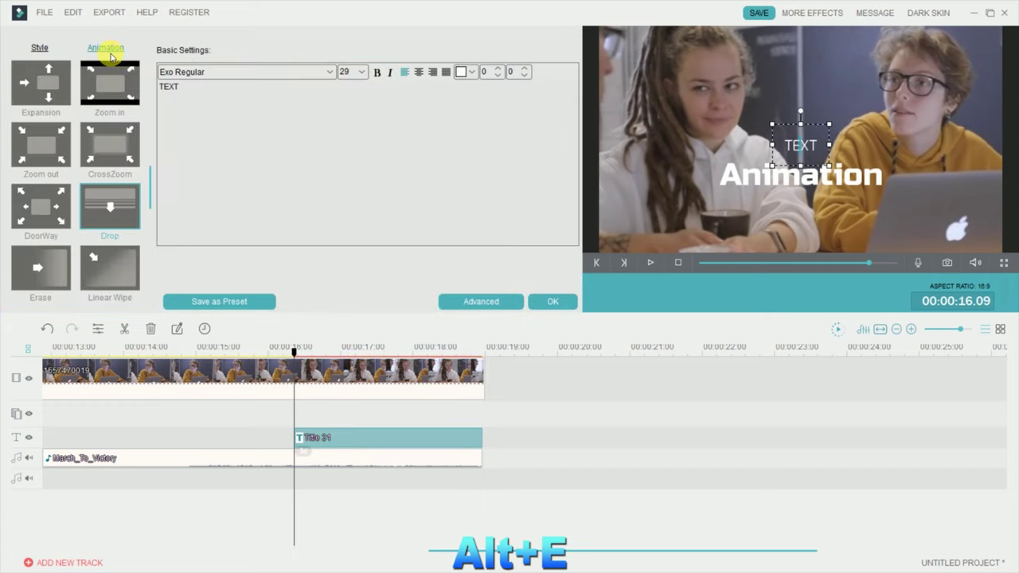
click(500, 307)
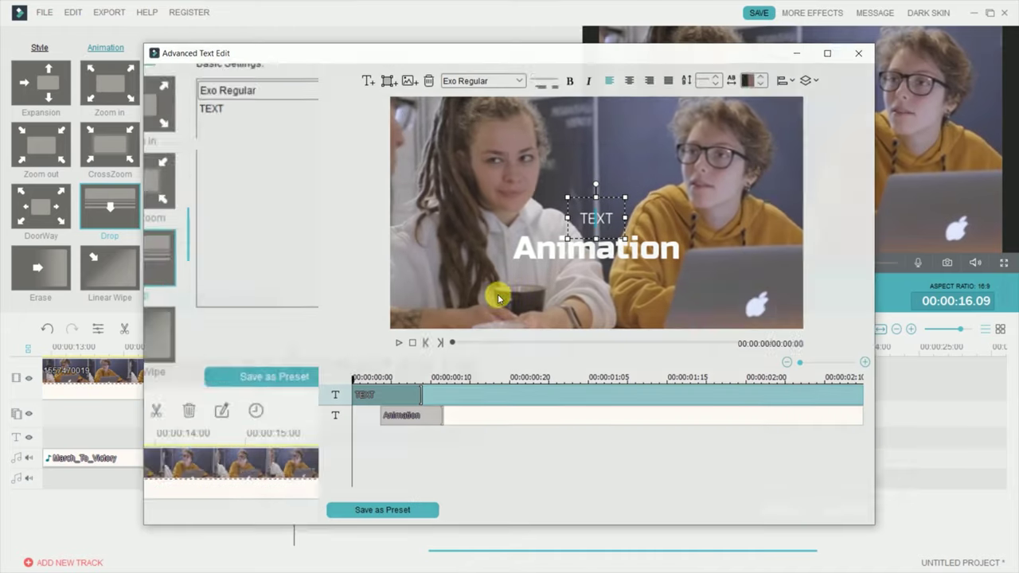
click(277, 76)
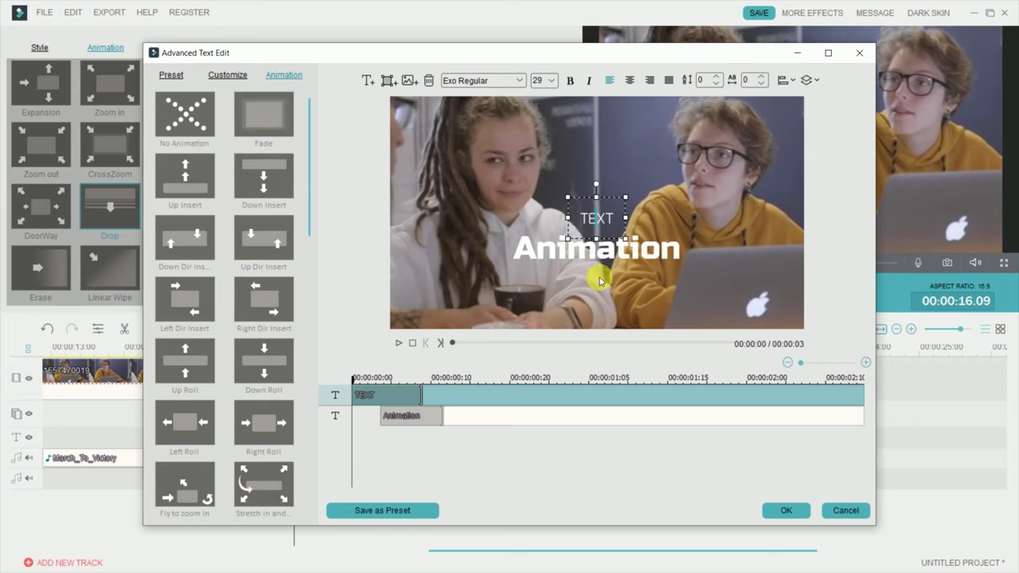
click(564, 253)
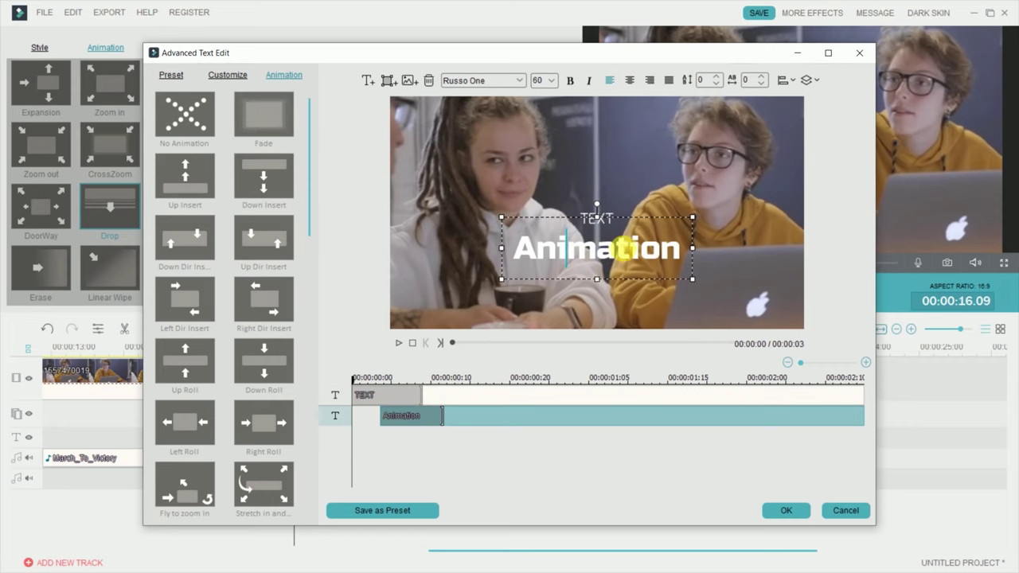
double_click(255, 426)
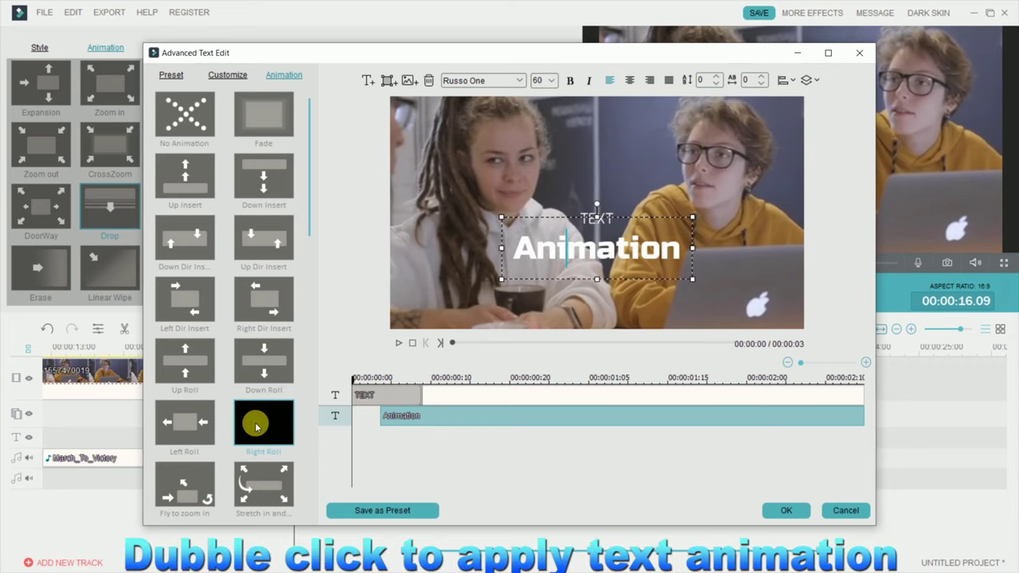
double_click(255, 427)
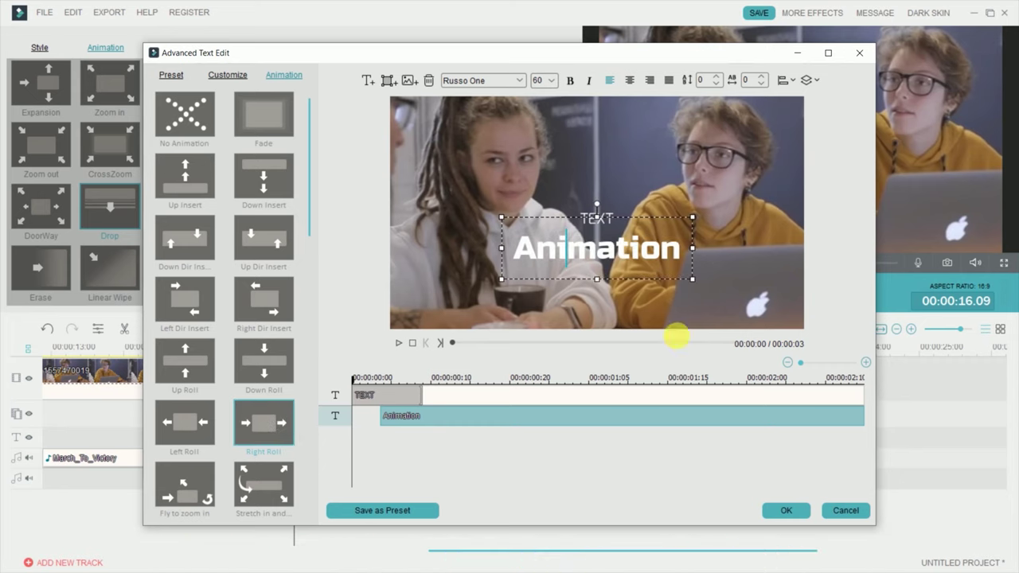
click(779, 512)
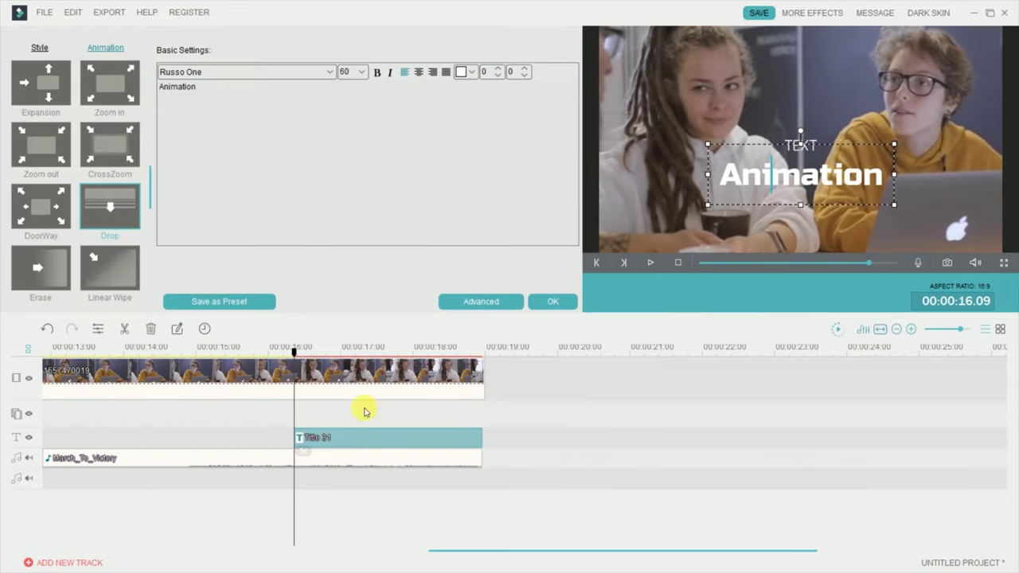
Close the title editor and play back the title from just before the clip, at 00:00:16.01.
drag(293, 351, 269, 351)
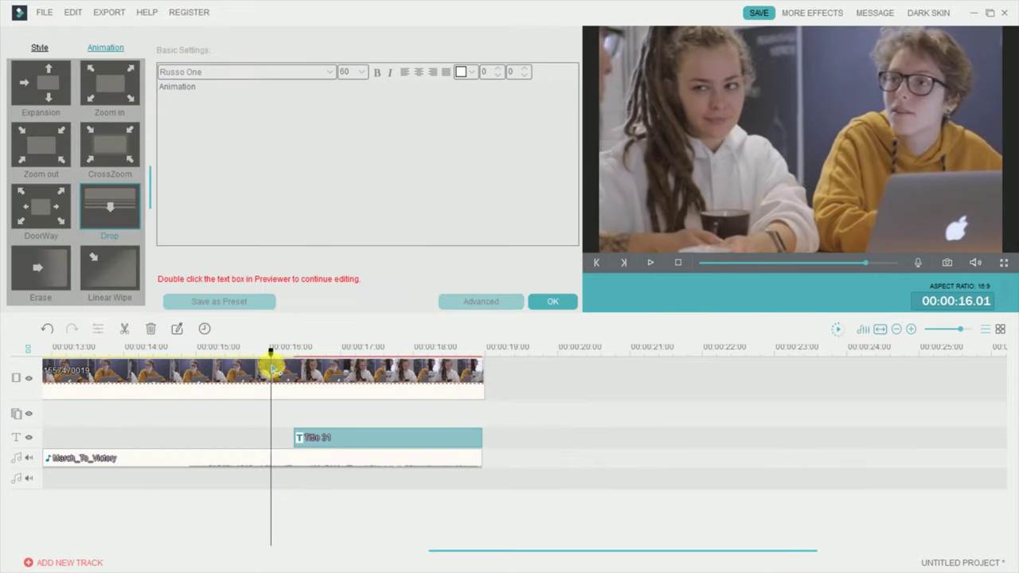
click(552, 304)
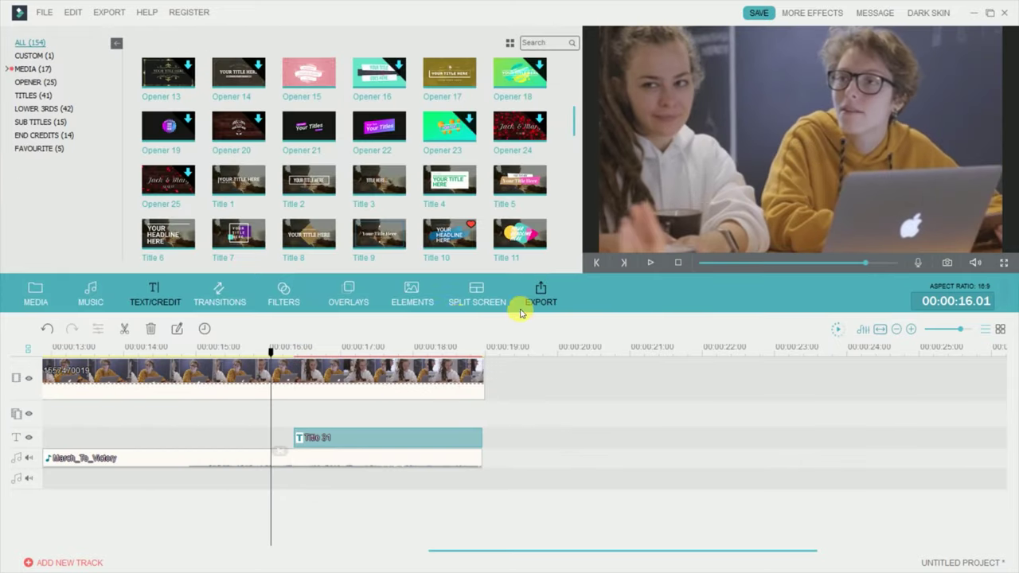
key(space)
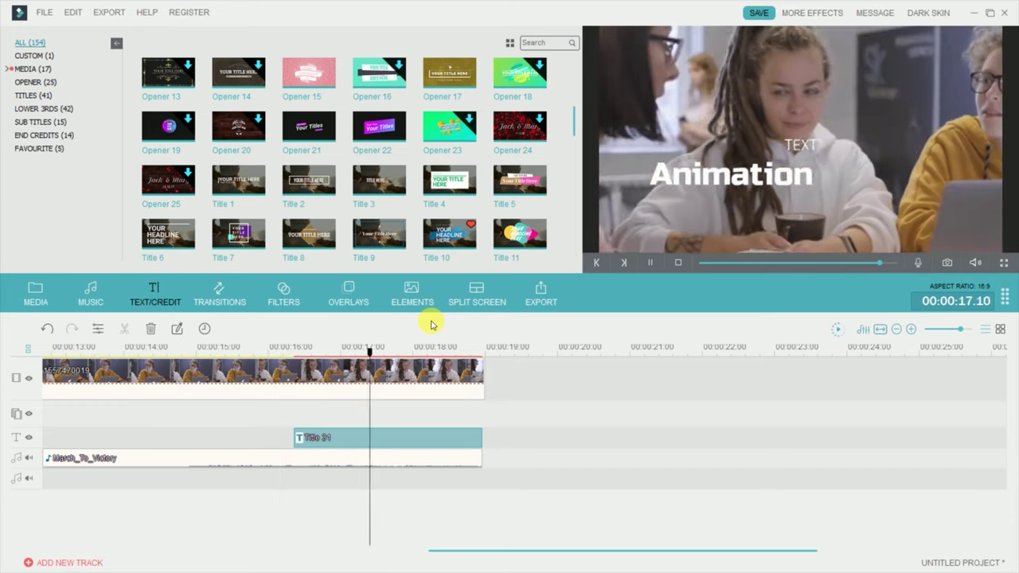
Split the Title 31 clip at about 00:00:17.16 and delete the second part.
click(415, 362)
drag(415, 363, 386, 374)
key(ctrl+b)
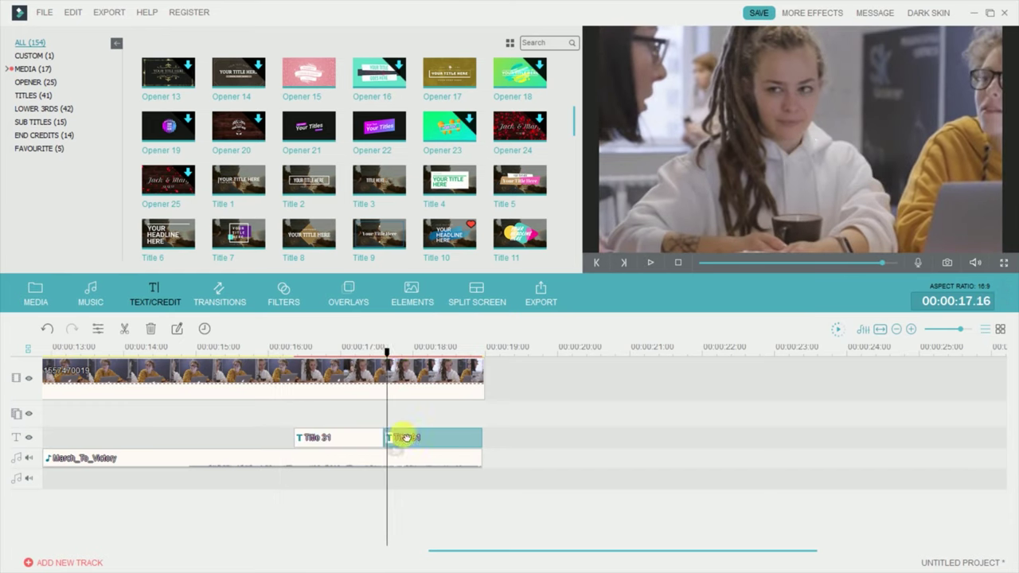
key(Delete)
Shorten the Animation line in the title's advanced text settings to end just past the 00:00:00:15 mark, and confirm.
mouse_move(345, 371)
mouse_down()
mouse_move(311, 387)
mouse_move(377, 353)
mouse_move(337, 354)
mouse_up()
click(312, 438)
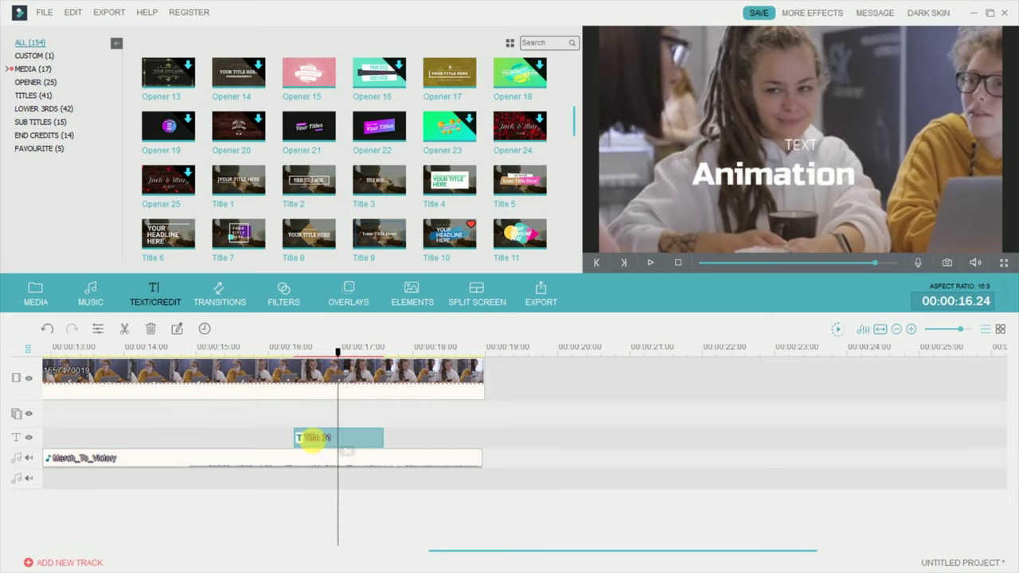
double_click(315, 441)
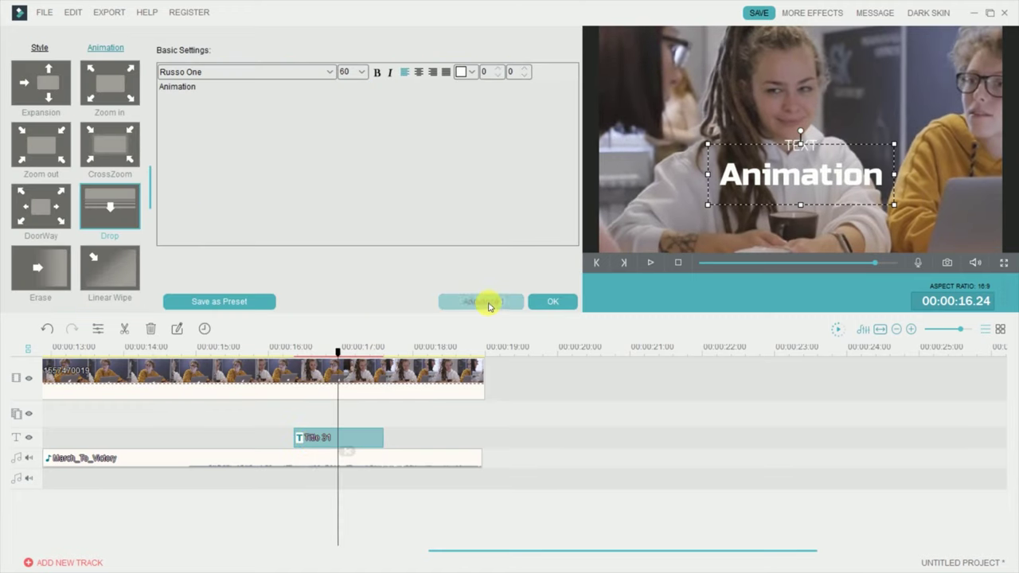
click(487, 303)
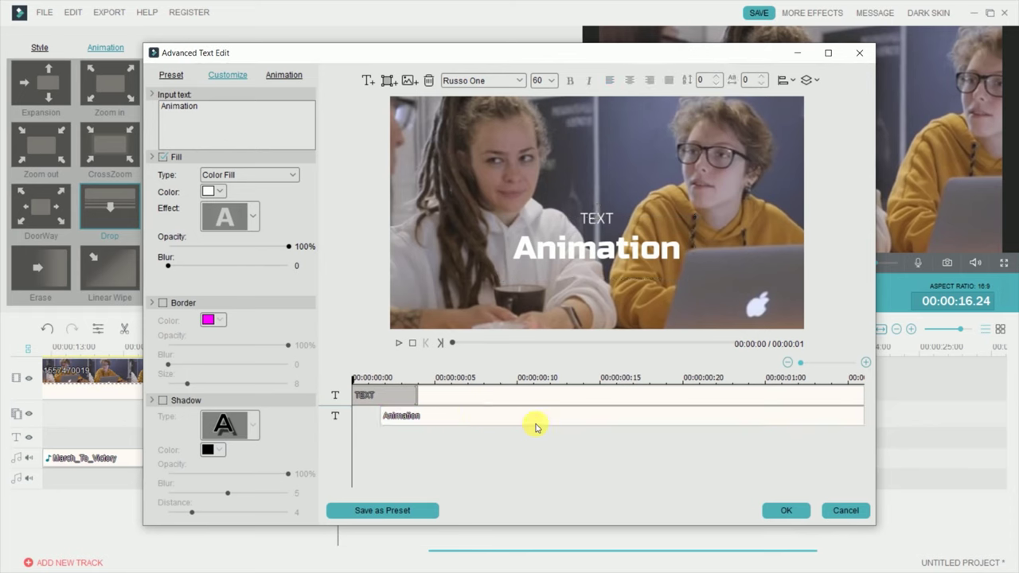
click(482, 413)
drag(804, 415, 619, 406)
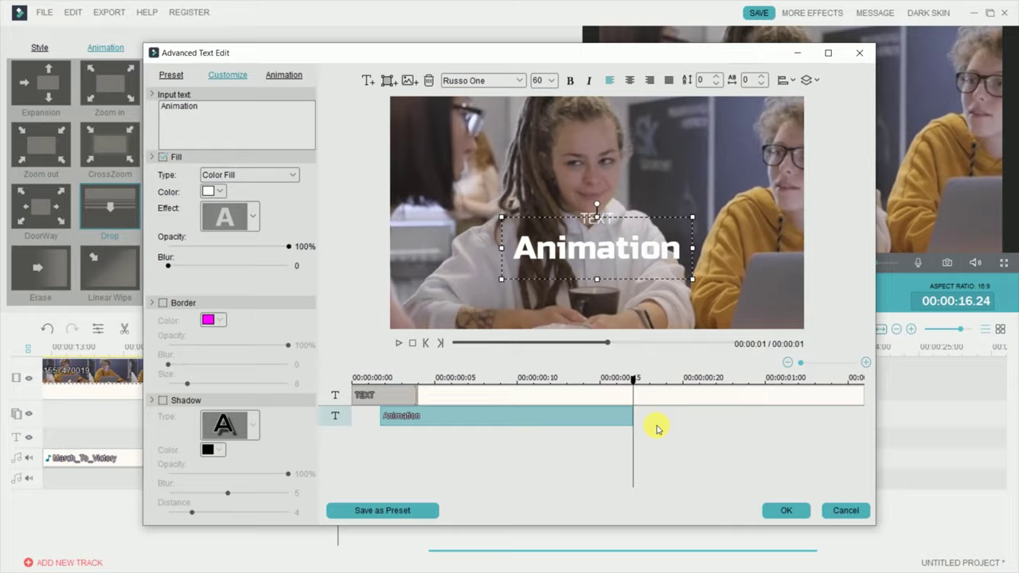
click(786, 511)
Preview the shortened title from the start of its clip.
drag(307, 358, 296, 357)
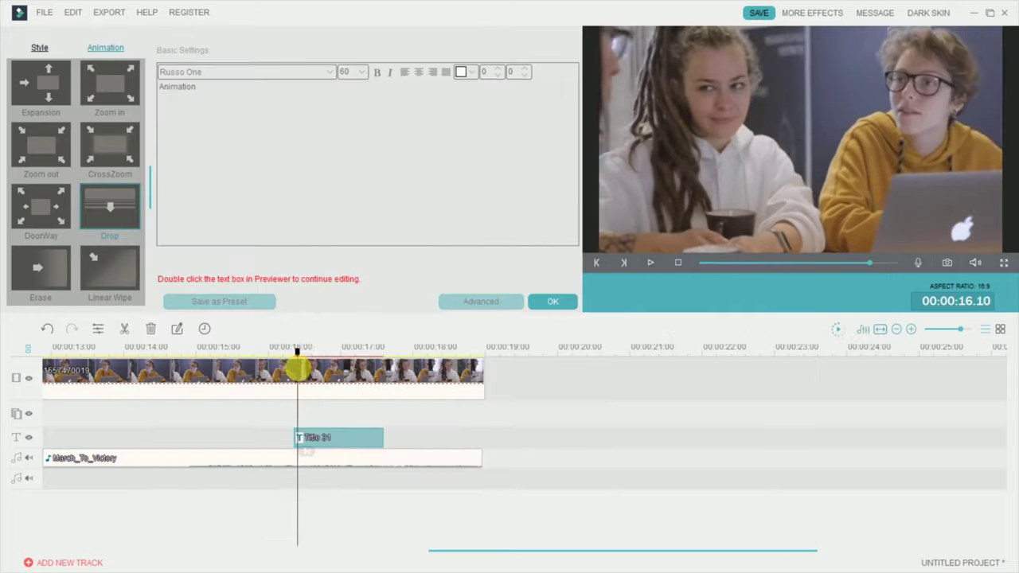